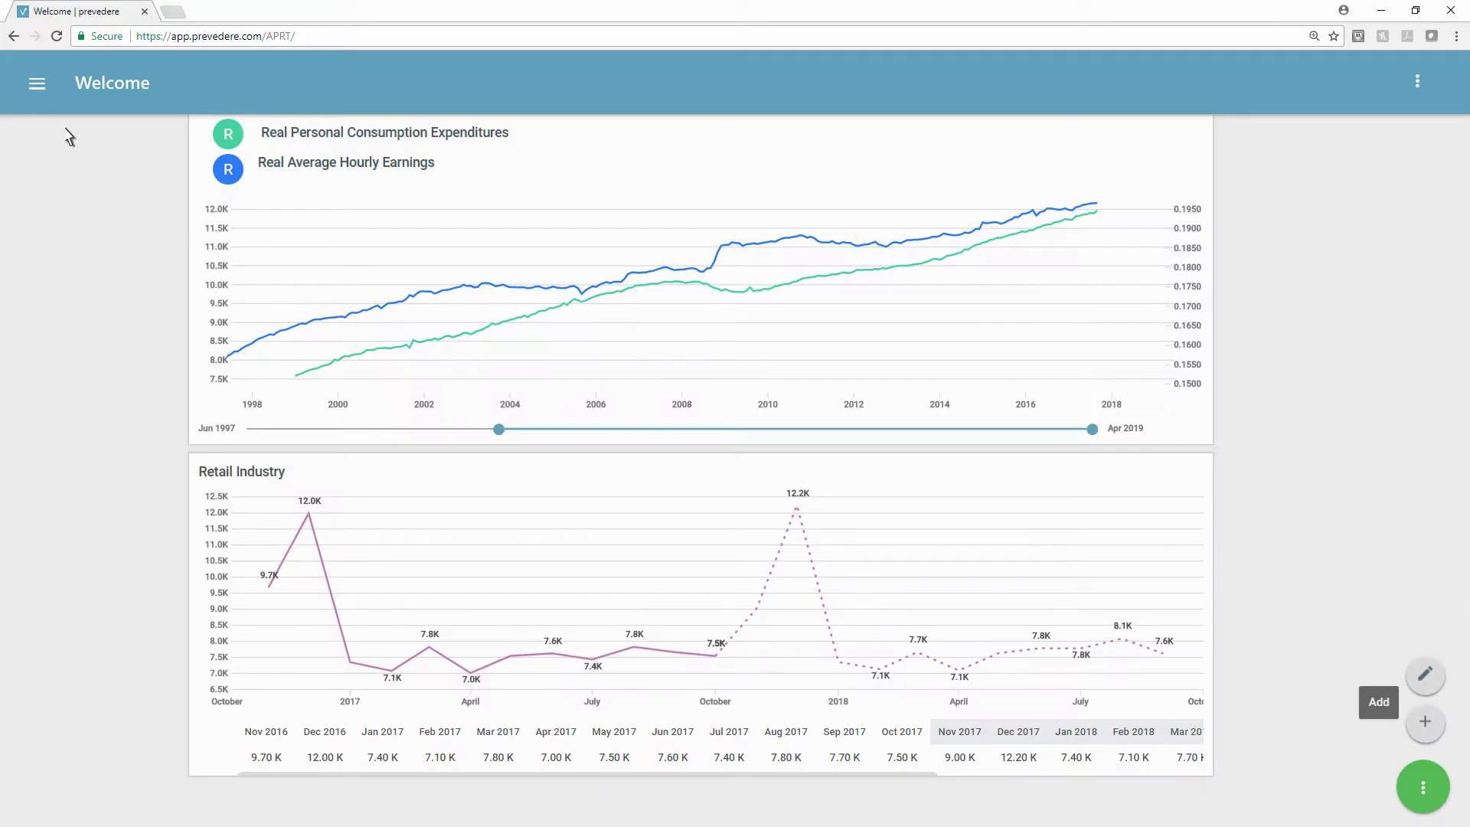
# - Go to the Indicators page and search the library for #consumergoods
pyautogui.click(37, 85)
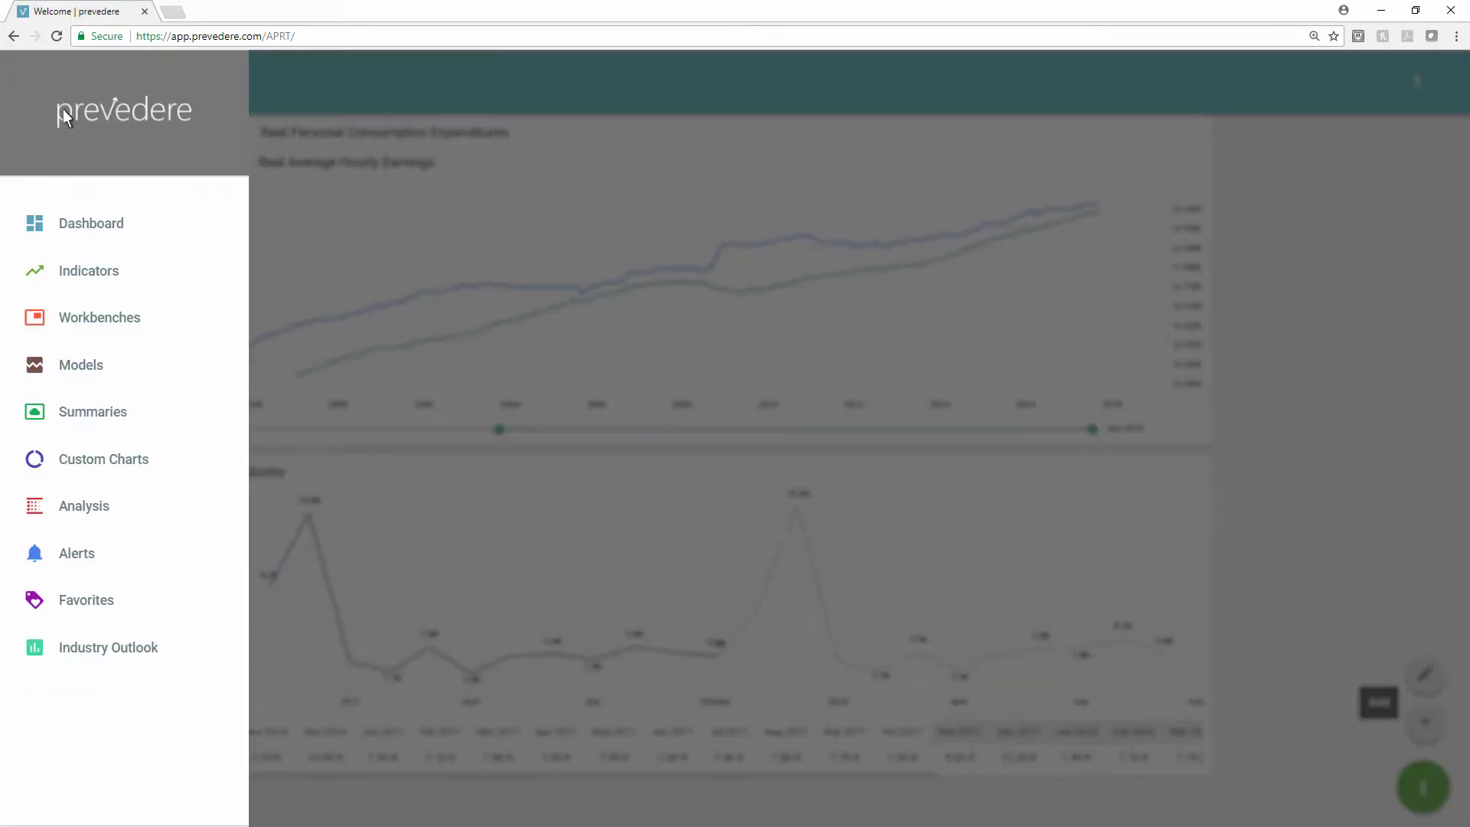
pyautogui.click(116, 281)
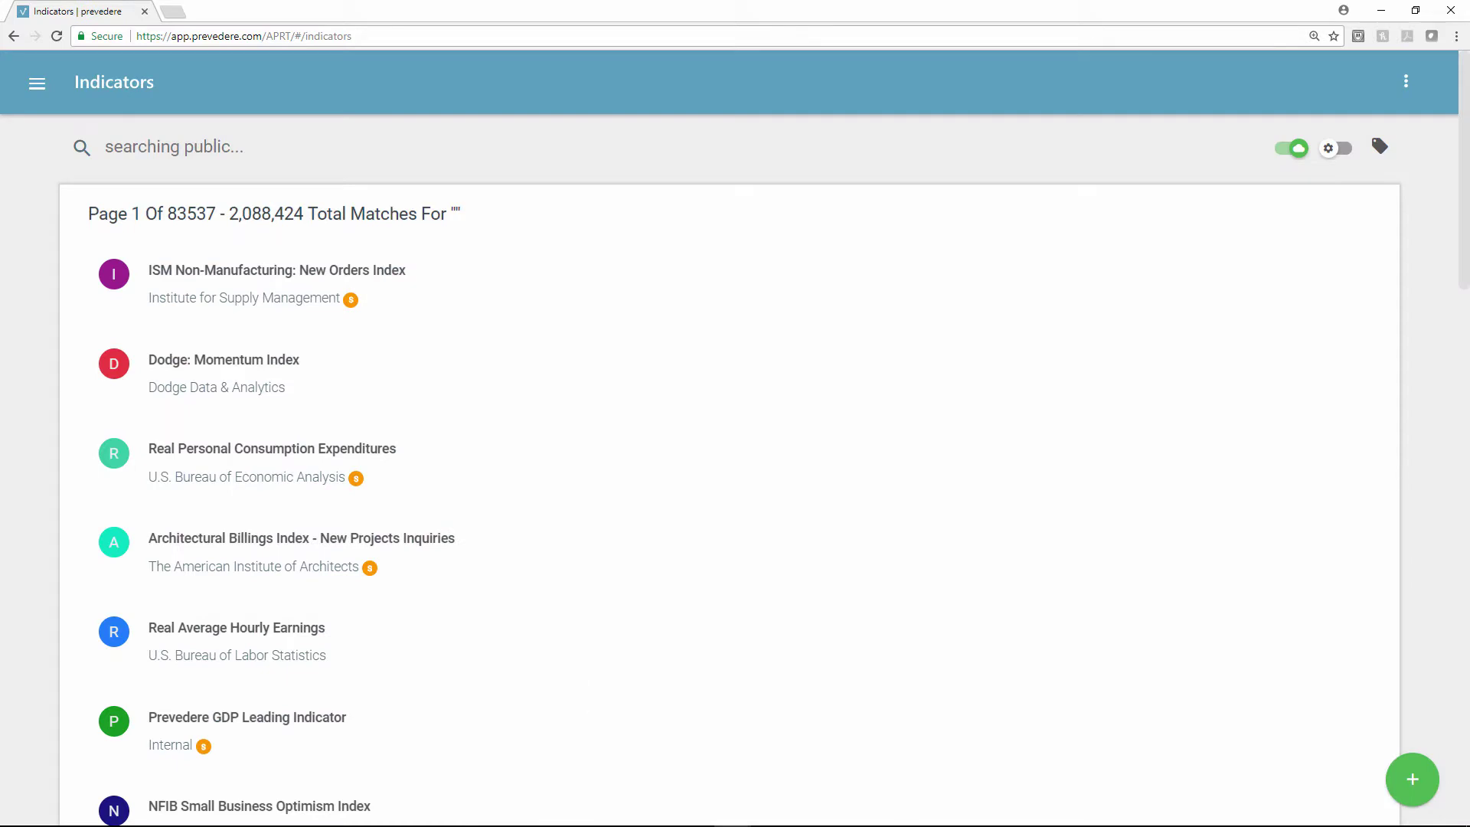
pyautogui.click(121, 164)
pyautogui.write('#consumergoods')
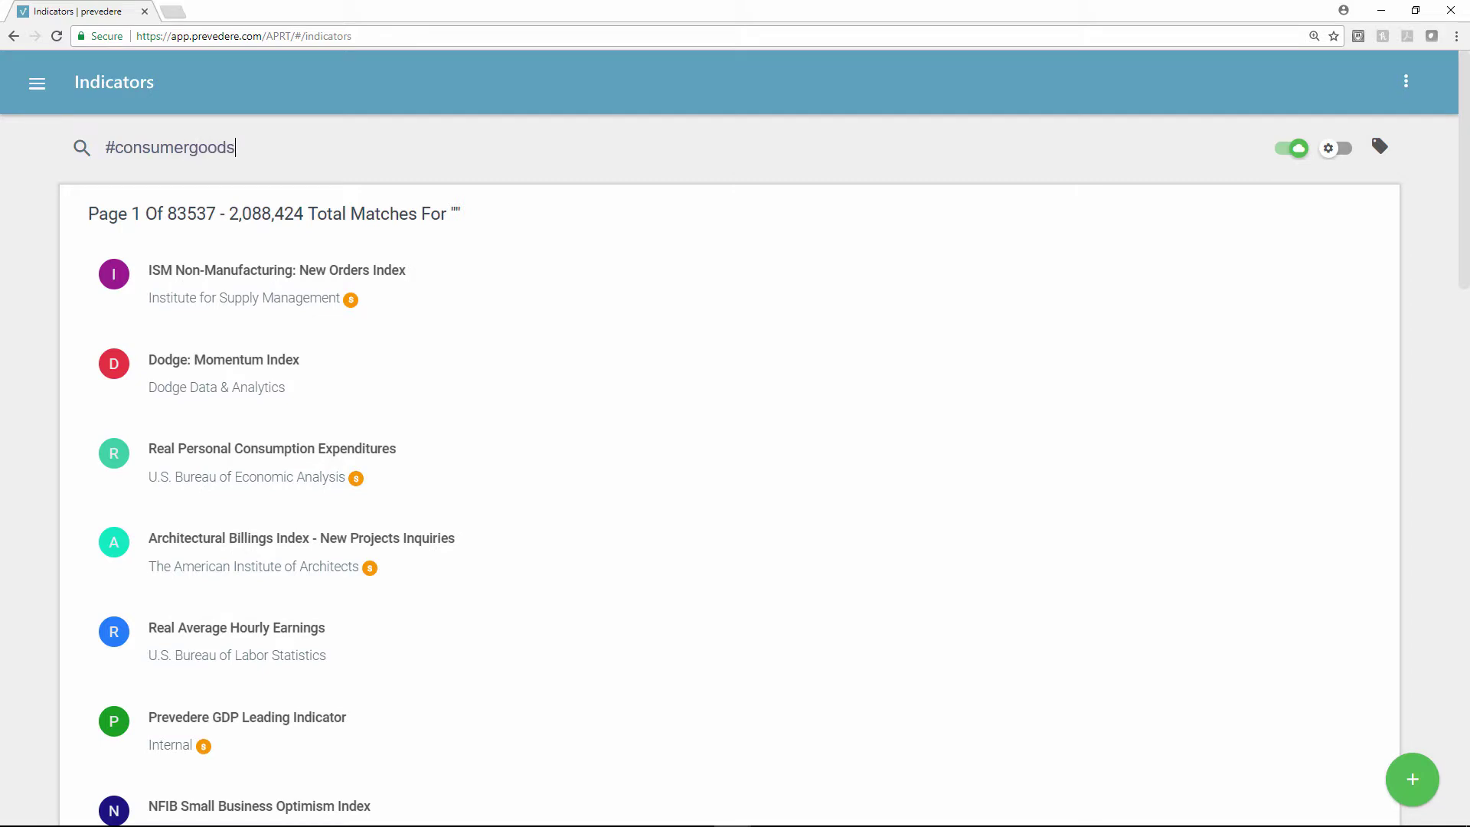
pyautogui.click(83, 148)
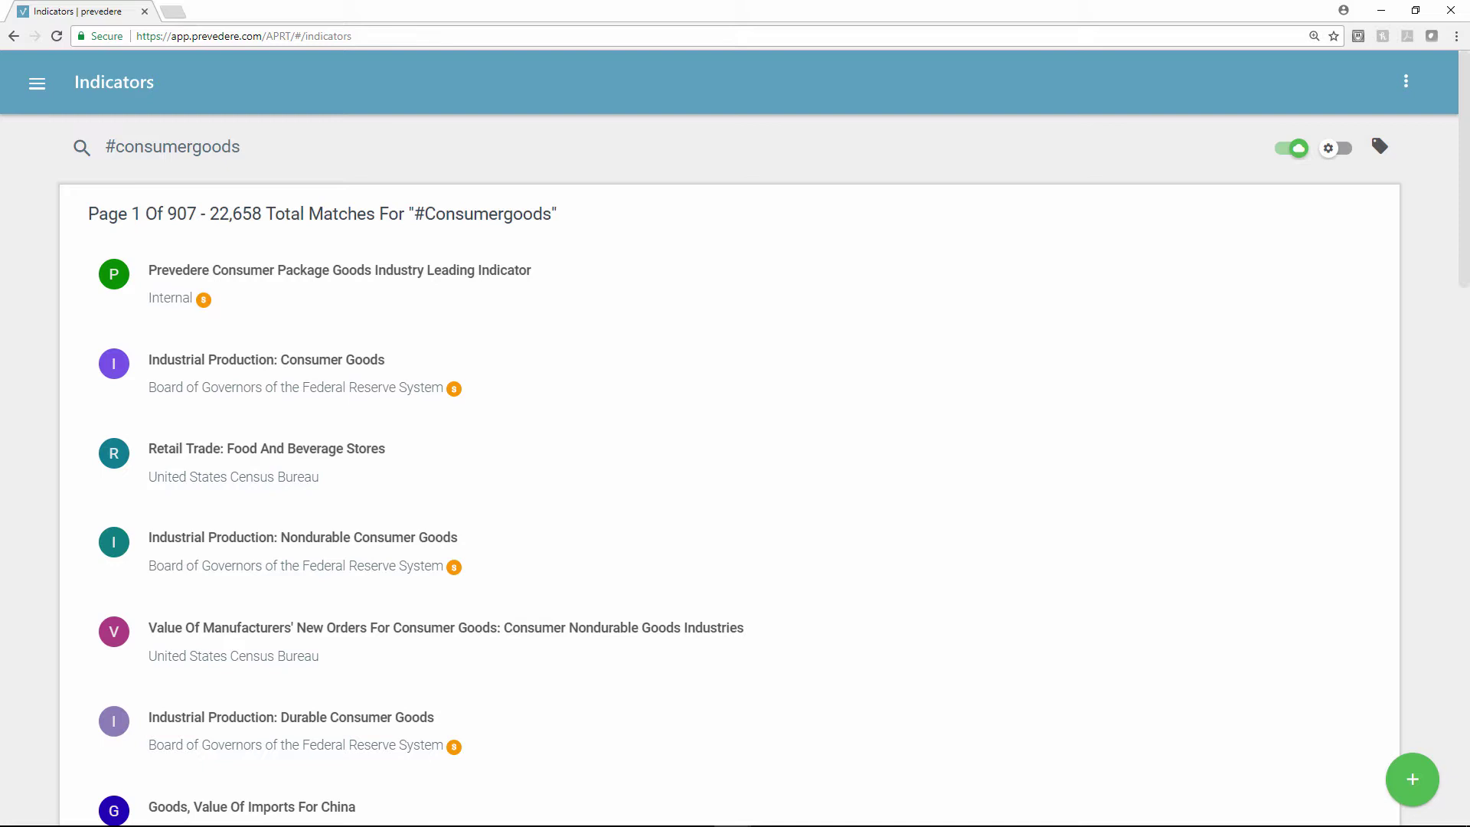
pyautogui.click(1377, 151)
pyautogui.click(698, 254)
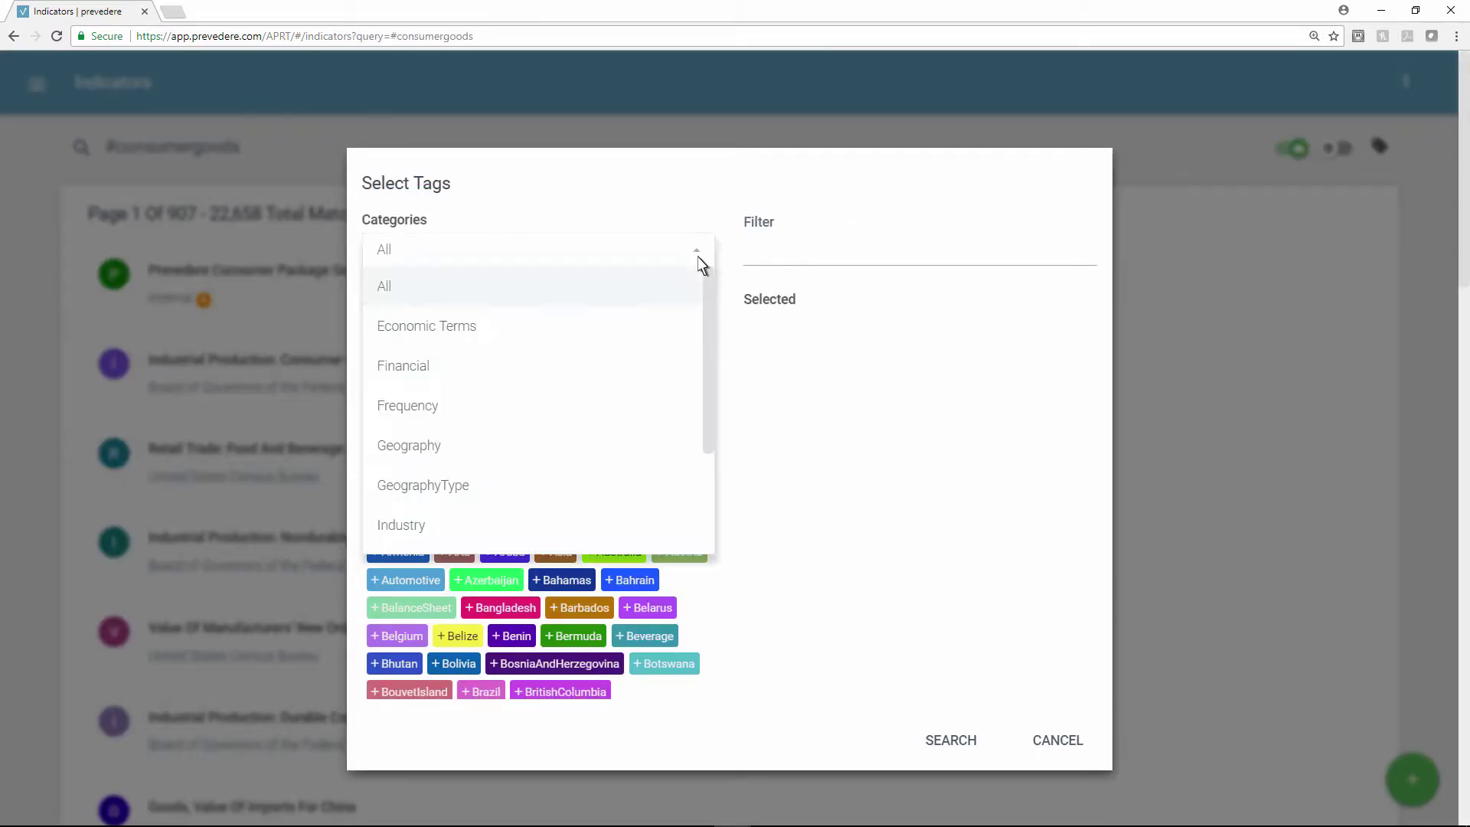
pyautogui.click(1041, 742)
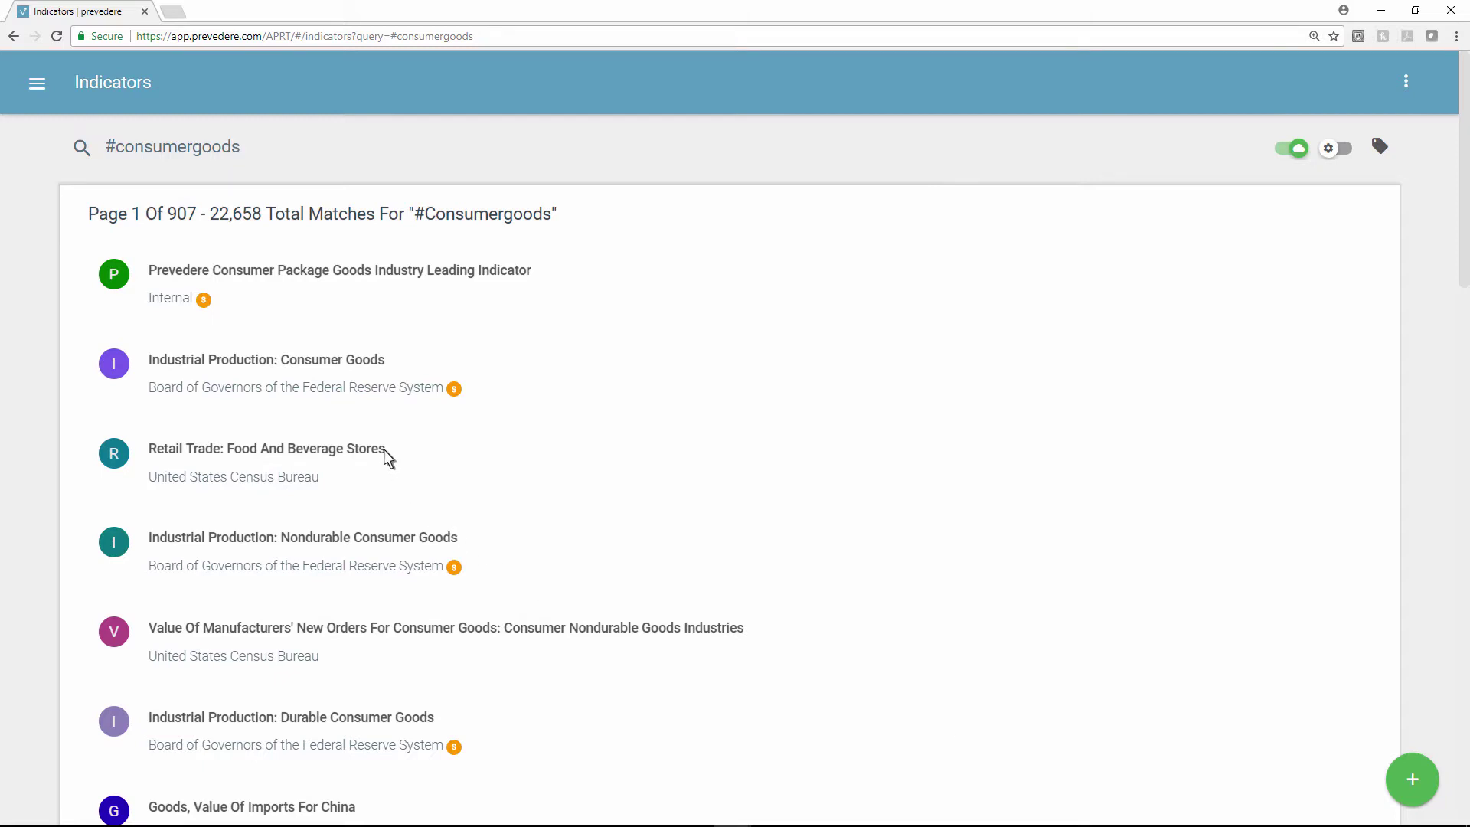
# - Open the Retail Trade: Food And Beverage Stores indicator, scroll to its Statistics, and show its actions
pyautogui.click(387, 455)
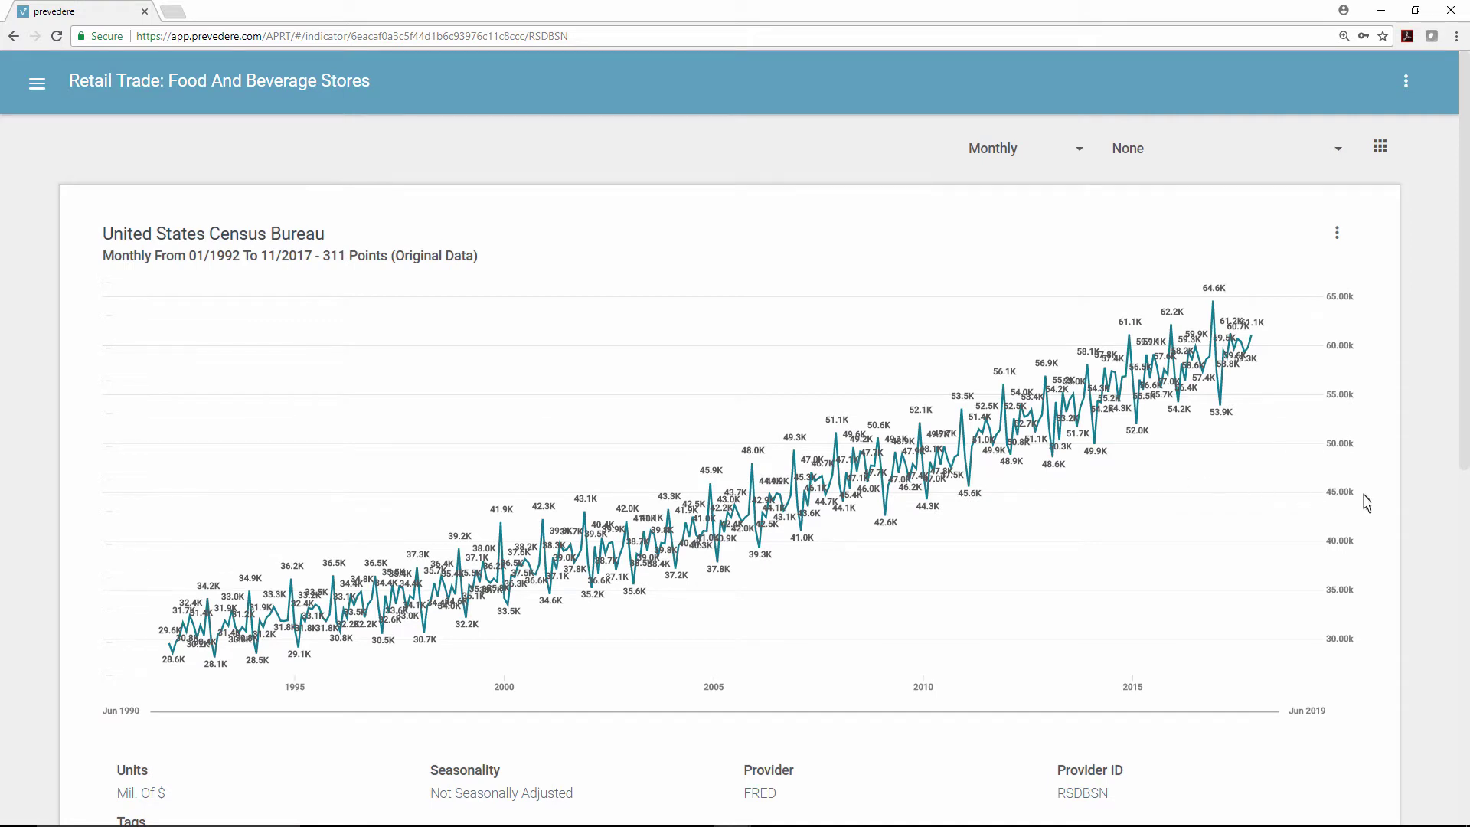
pyautogui.scroll(-3, 1461, 517)
pyautogui.scroll(-4, 1442, 490)
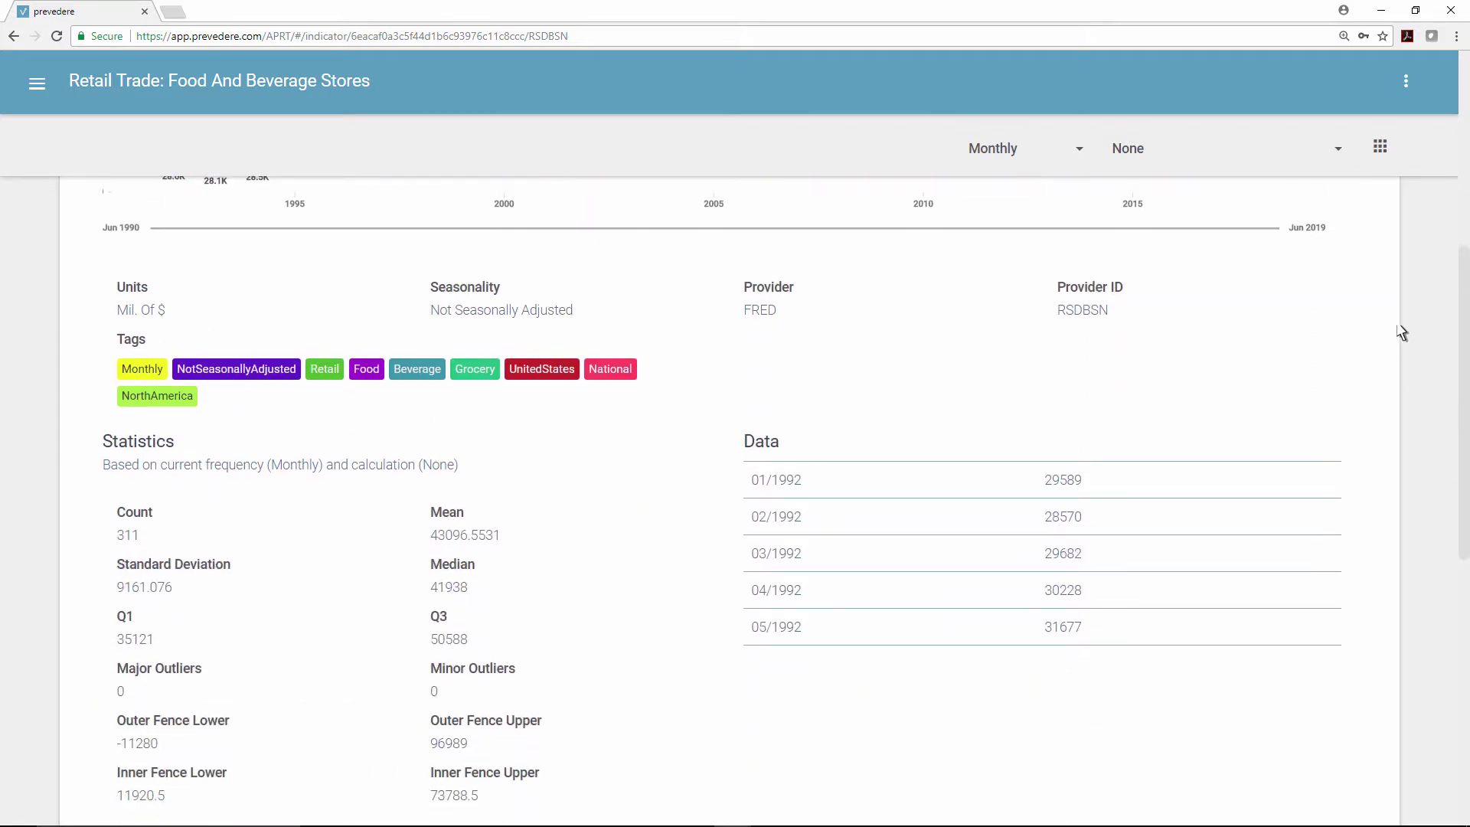
pyautogui.click(1380, 149)
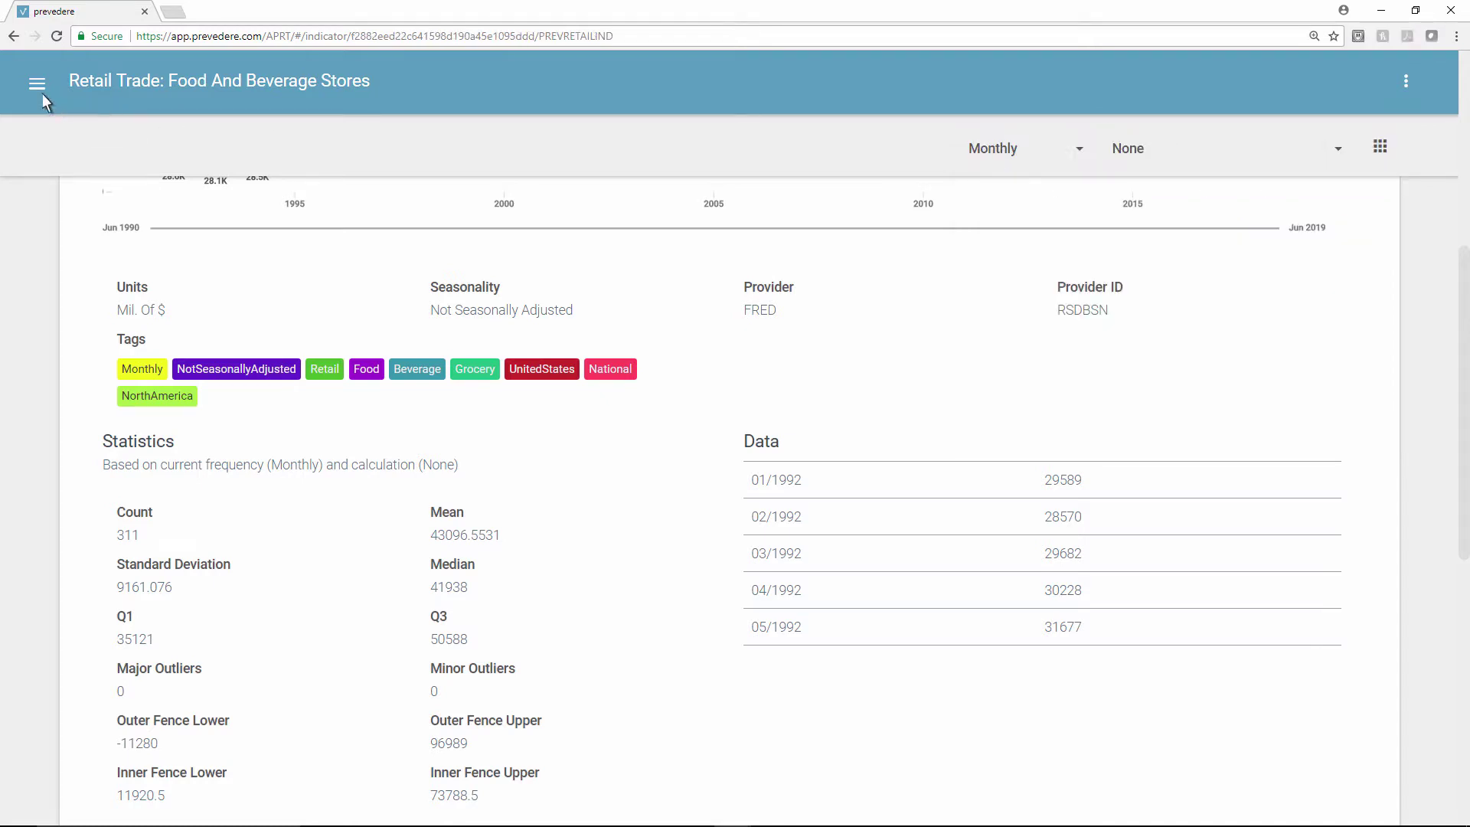
# - Open the Retail Industry - Finance Officer workbench from the Workbenches list
pyautogui.click(37, 84)
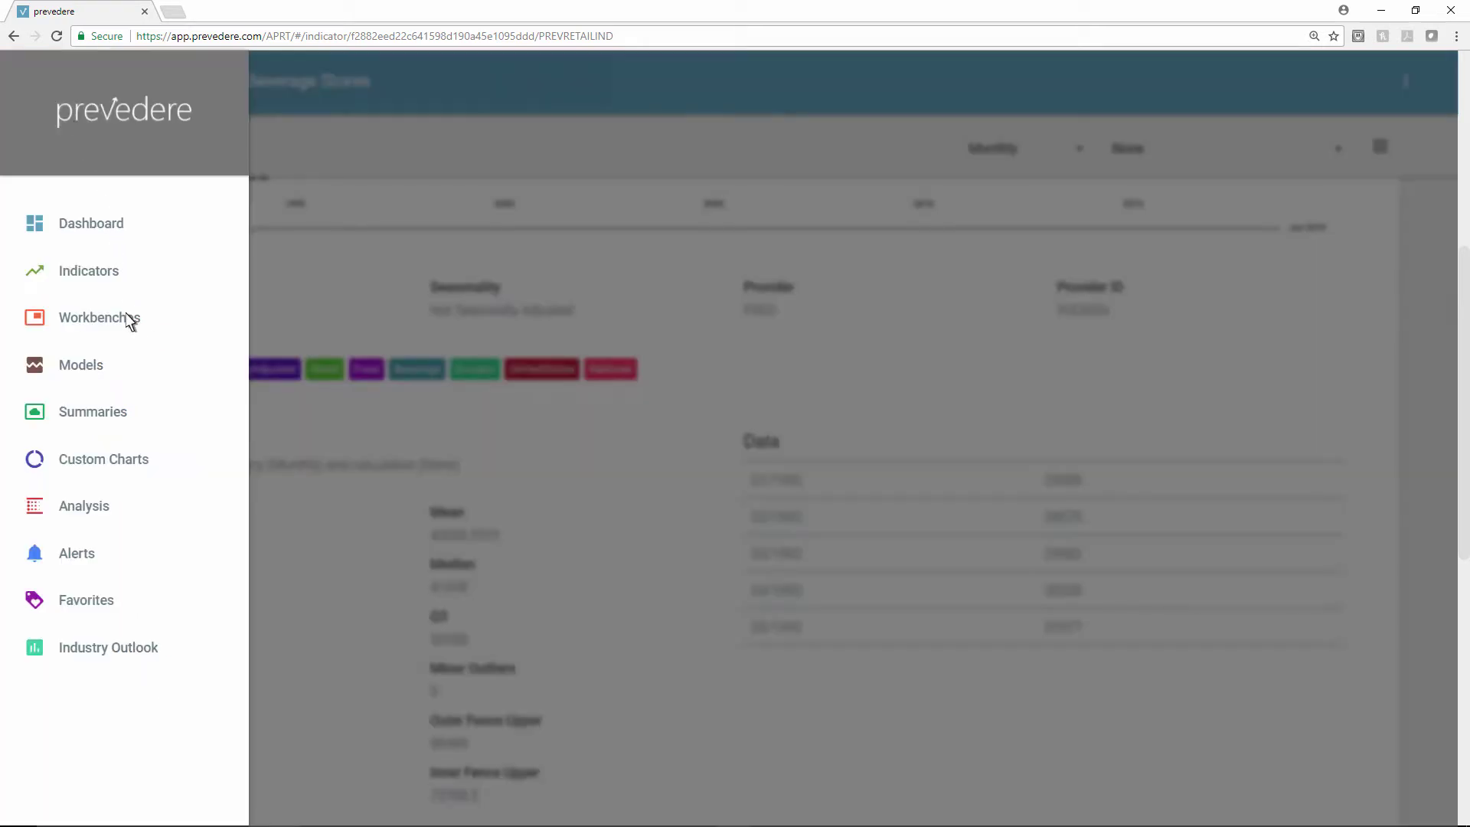
pyautogui.click(131, 337)
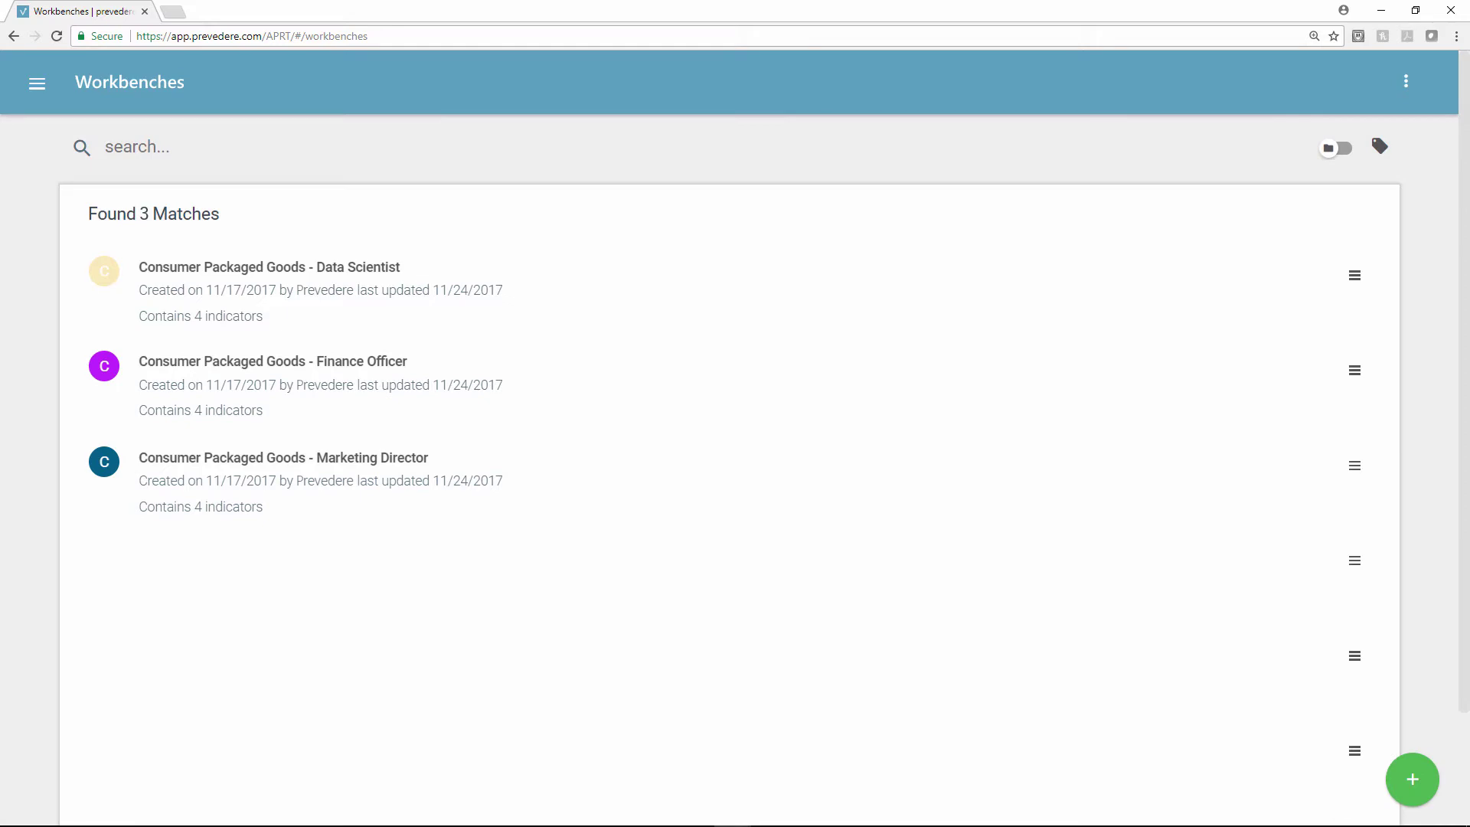
pyautogui.click(375, 377)
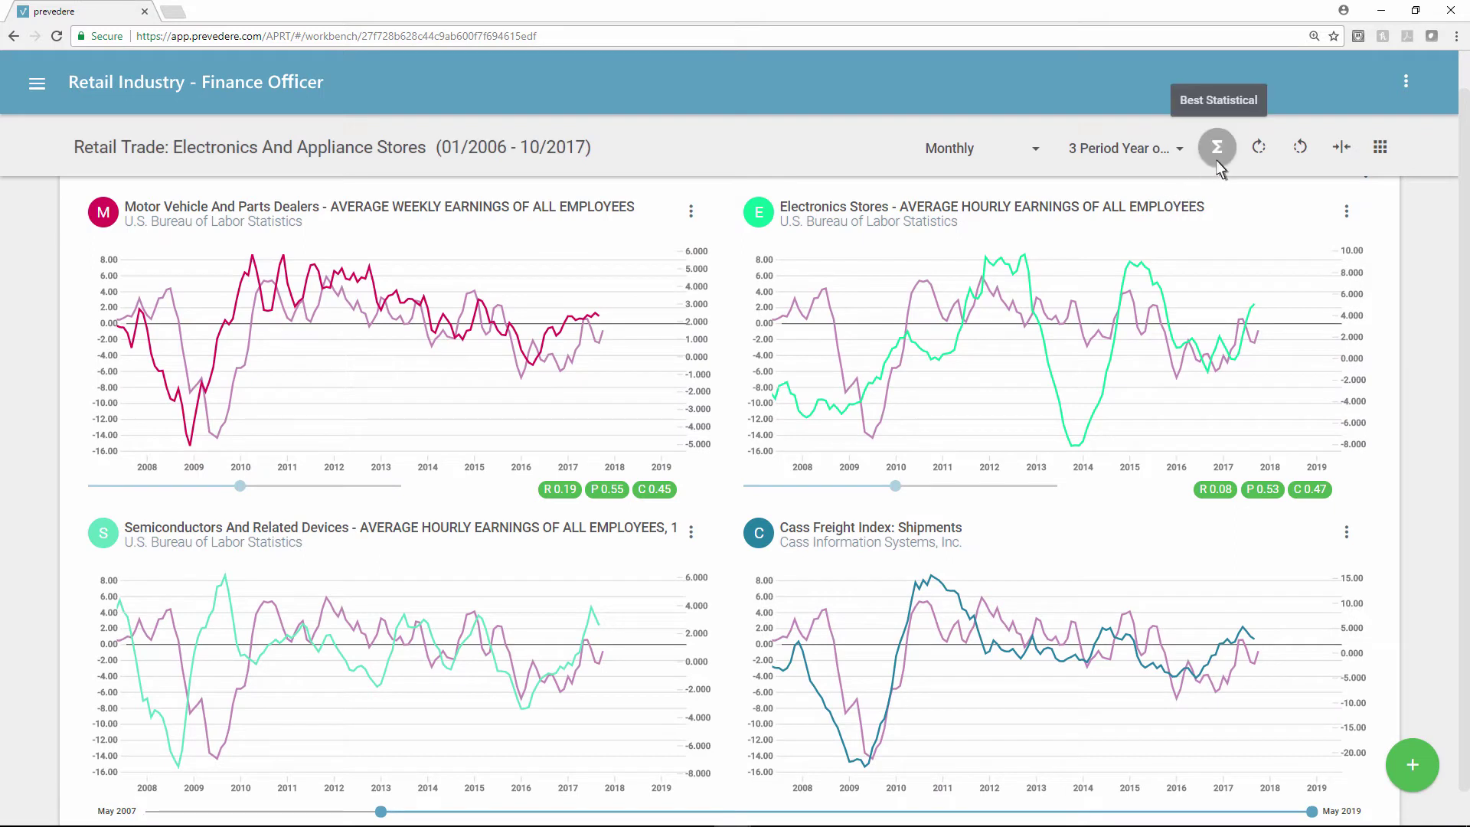
pyautogui.click(1217, 159)
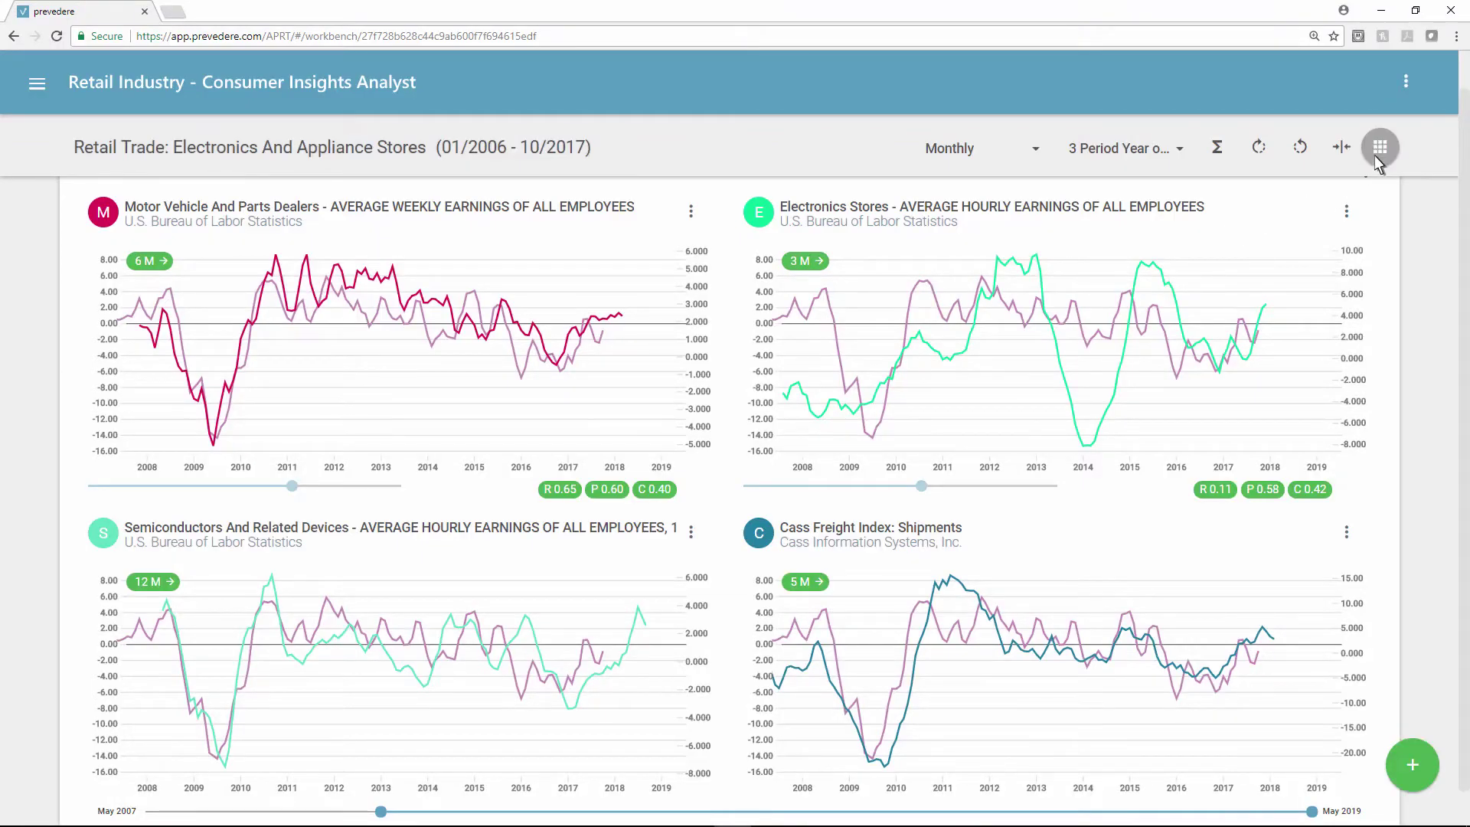
# - Create a Segmented Multivariate model for Electronics And Appliance Stores using Create Model
pyautogui.click(1380, 147)
pyautogui.click(1234, 281)
pyautogui.click(479, 609)
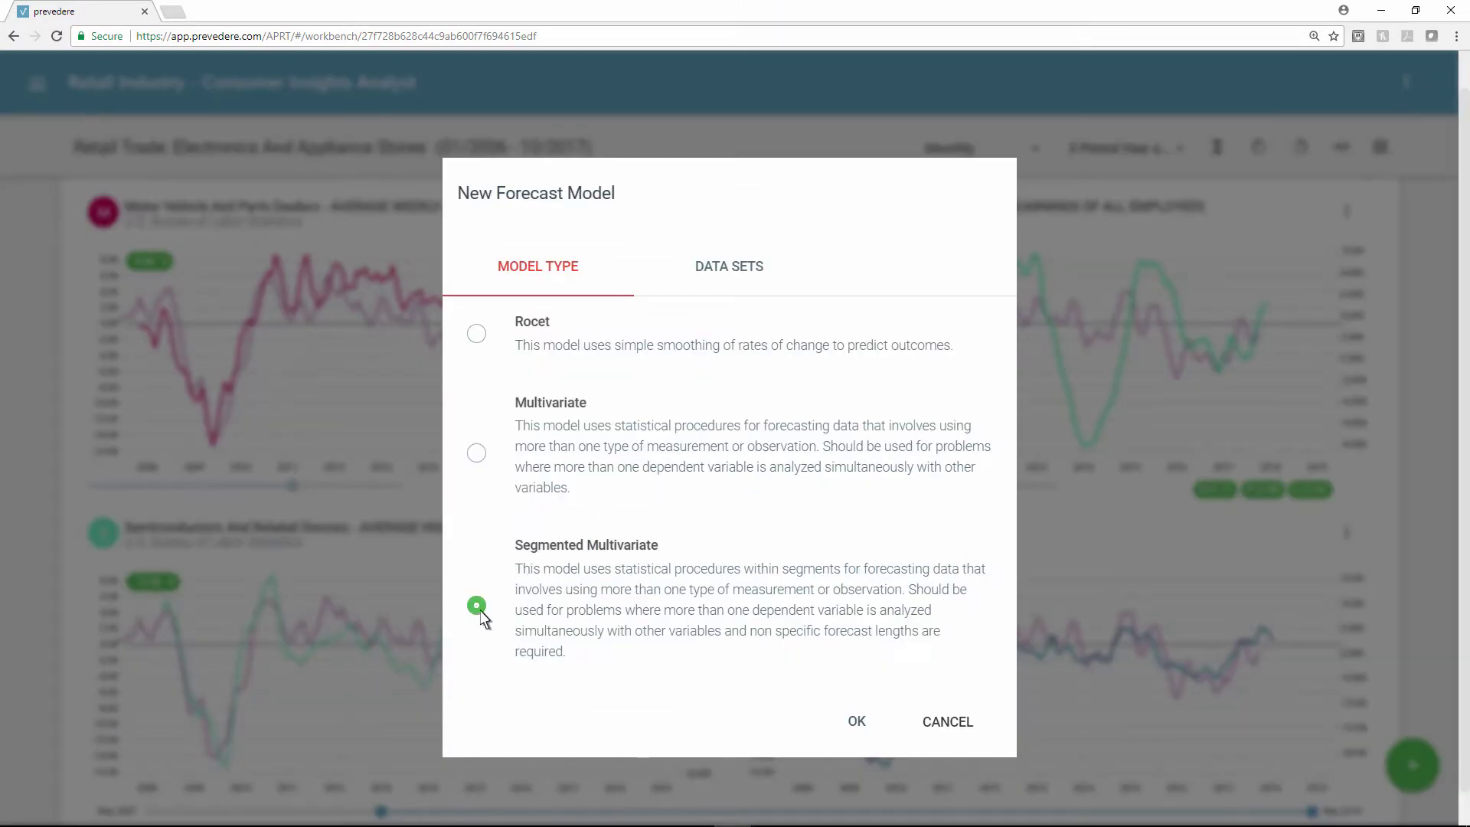
pyautogui.click(859, 722)
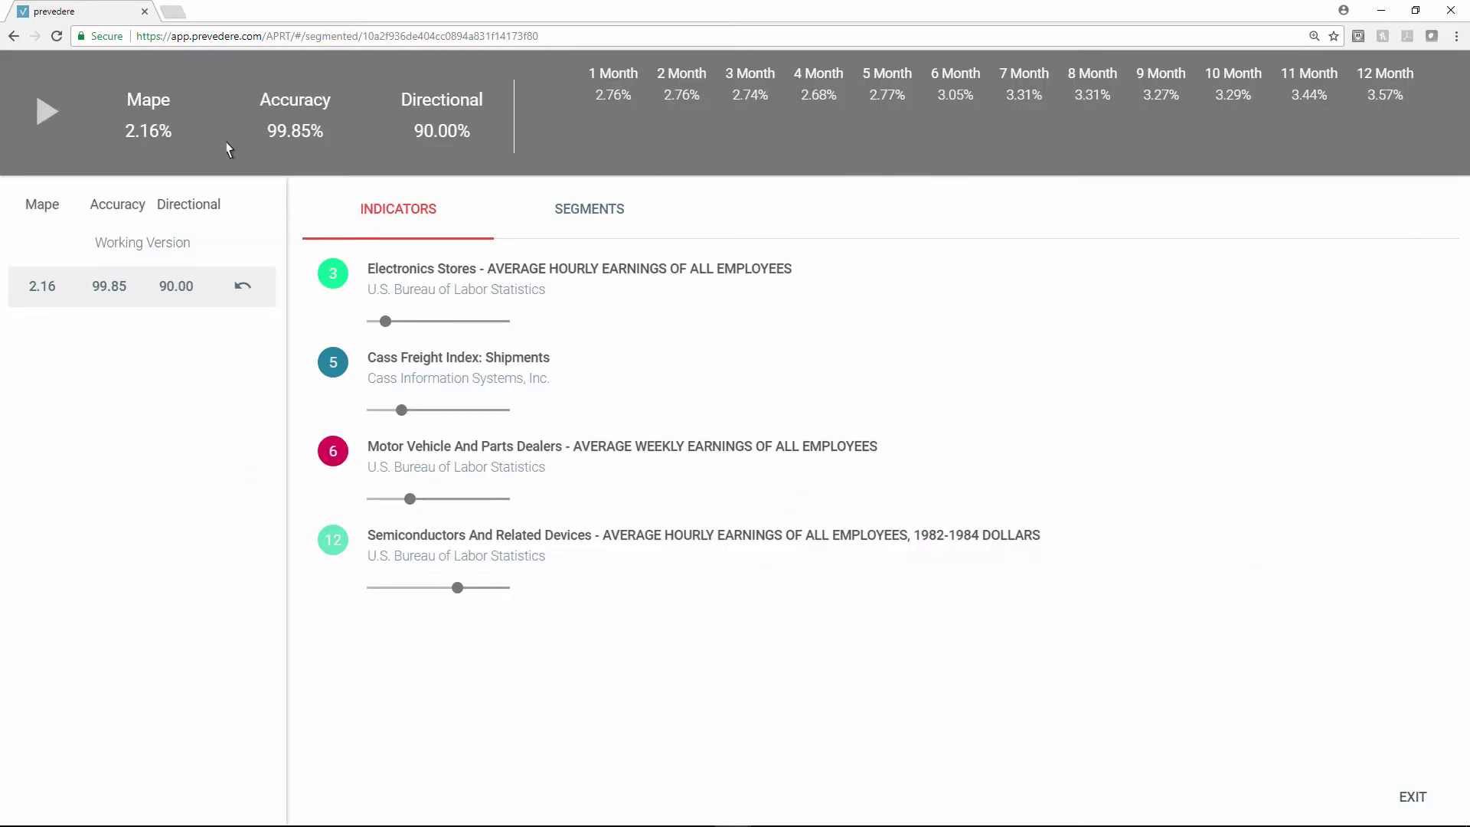
# - Bring up the explanations for the model's Mape and Directional statistics
pyautogui.moveTo(170, 137)
pyautogui.moveTo(478, 136)
# - Show per-segment statistics and exclude the Electronics stores hourly earnings indicator
pyautogui.click(618, 210)
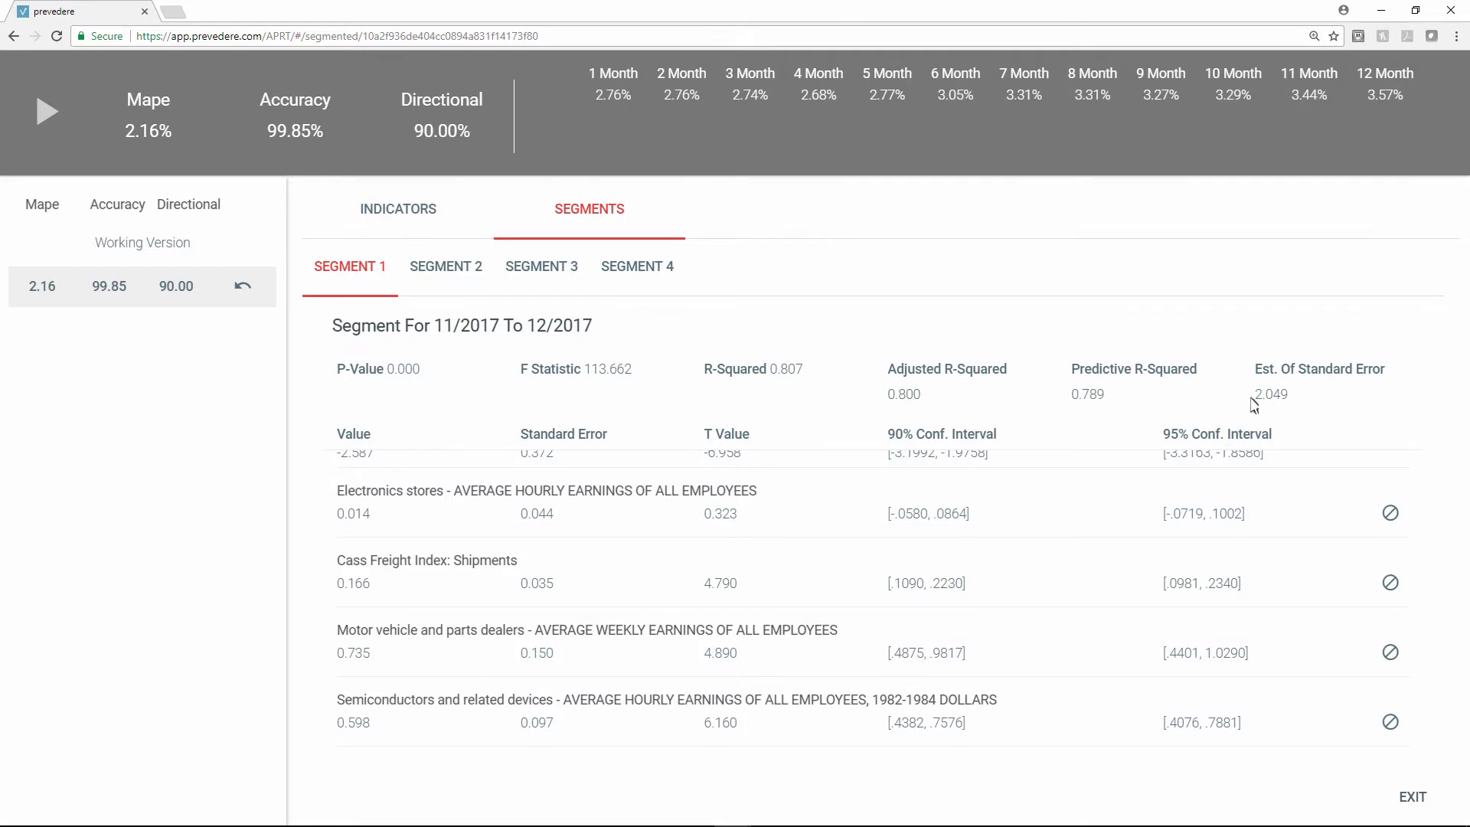
pyautogui.click(1391, 513)
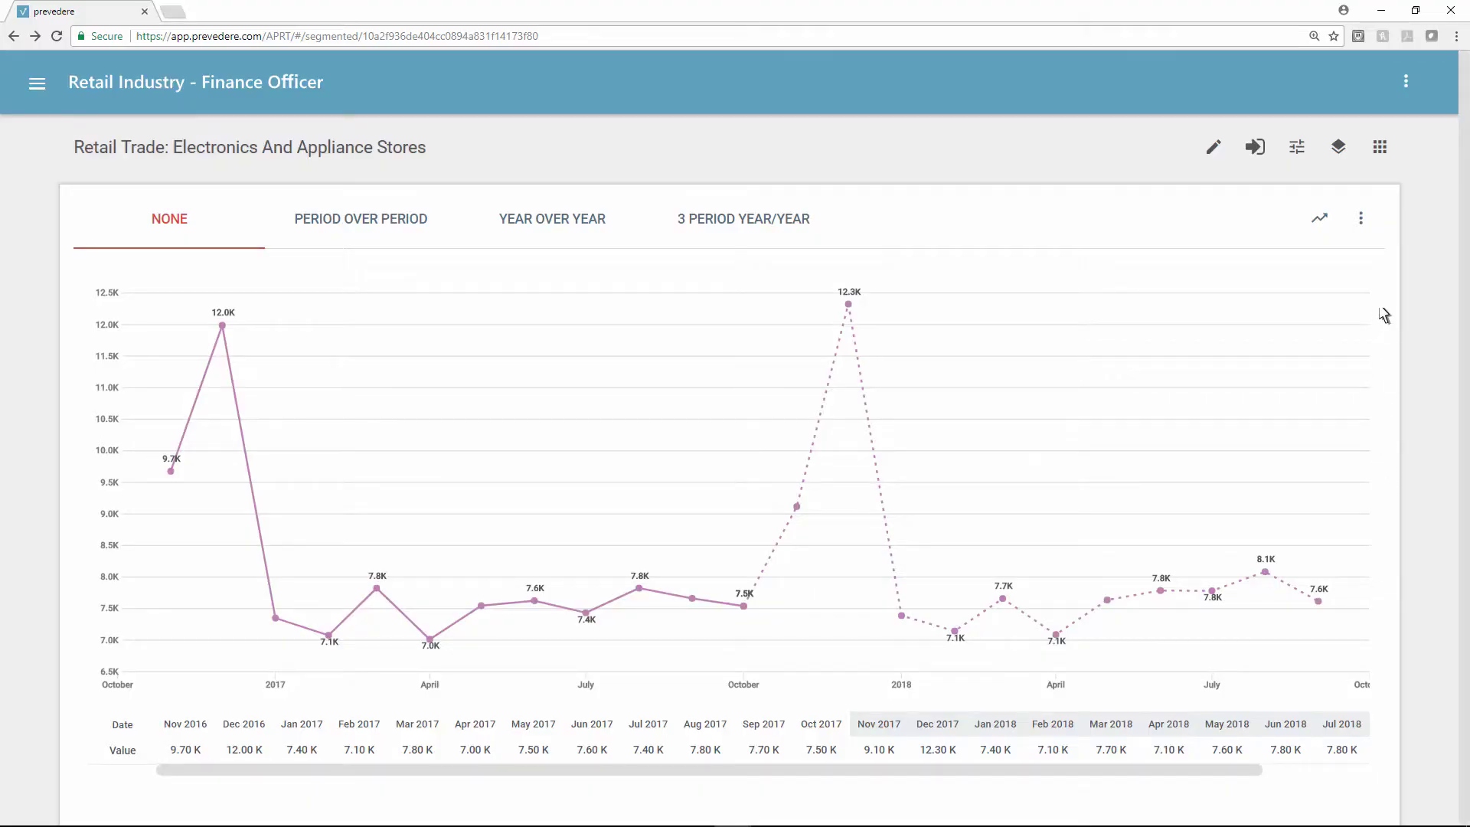
pyautogui.click(1338, 153)
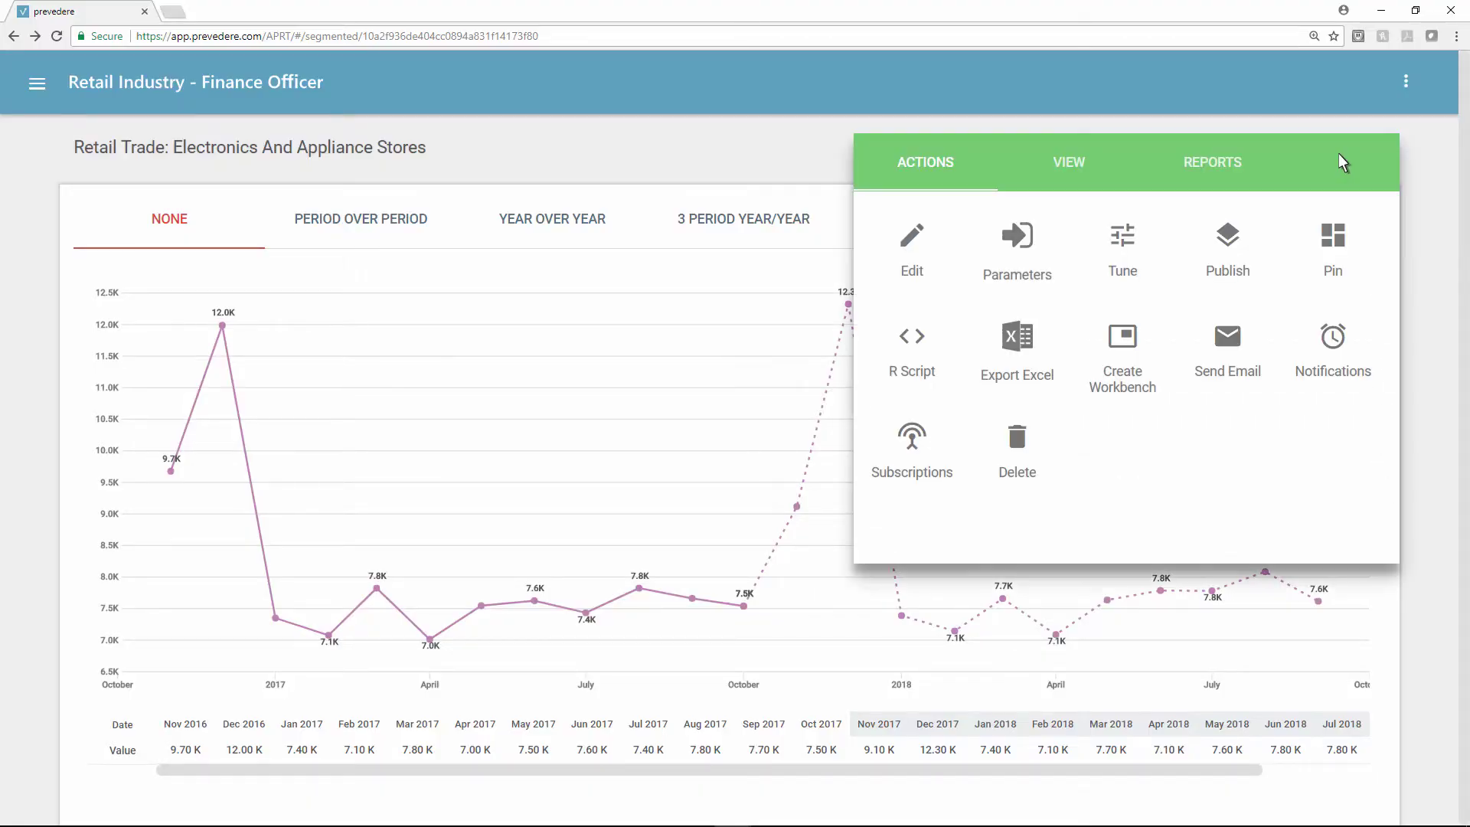
pyautogui.click(1225, 172)
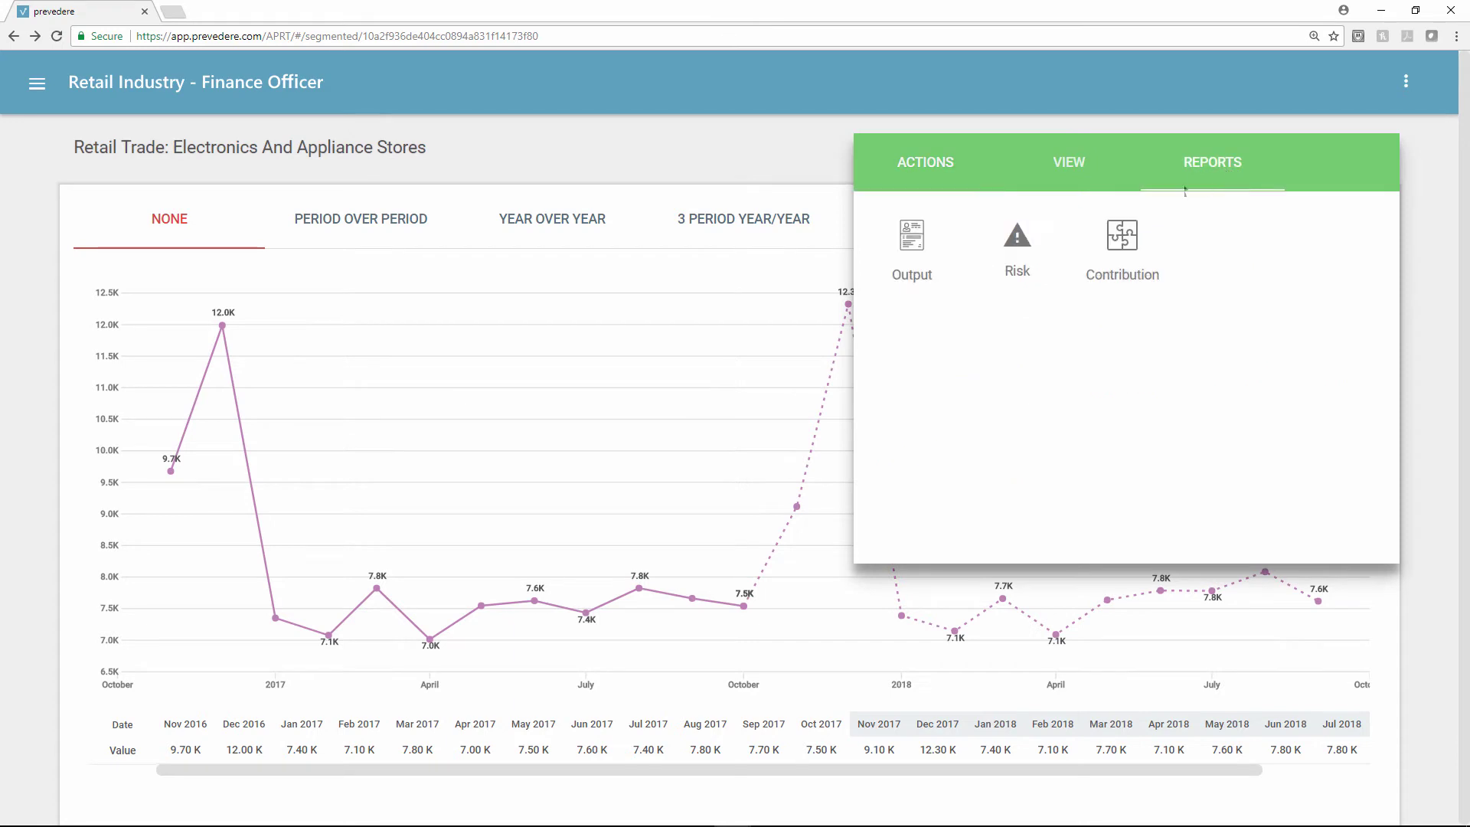
pyautogui.click(1022, 281)
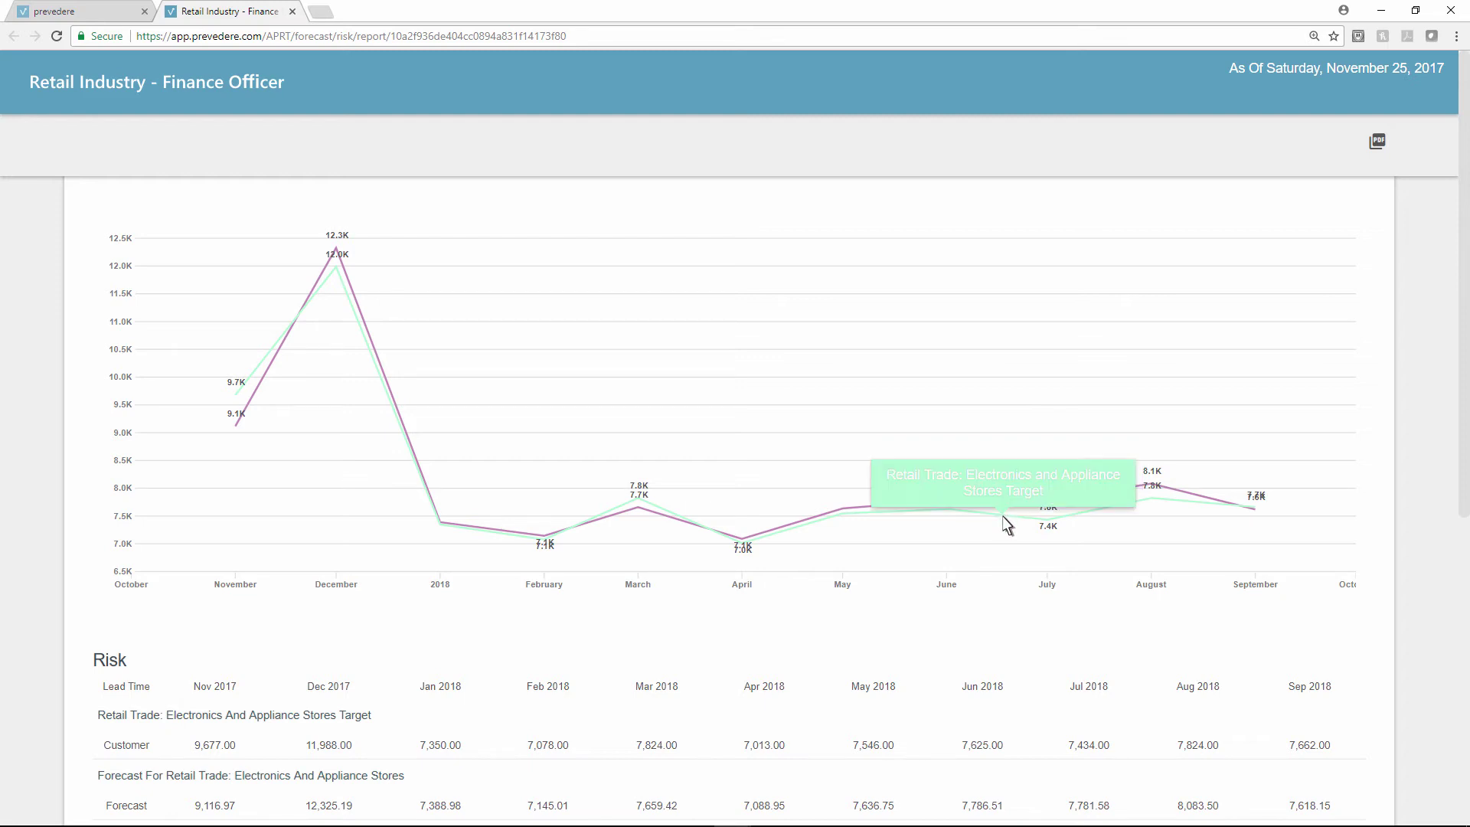
pyautogui.scroll(-3, 1462, 608)
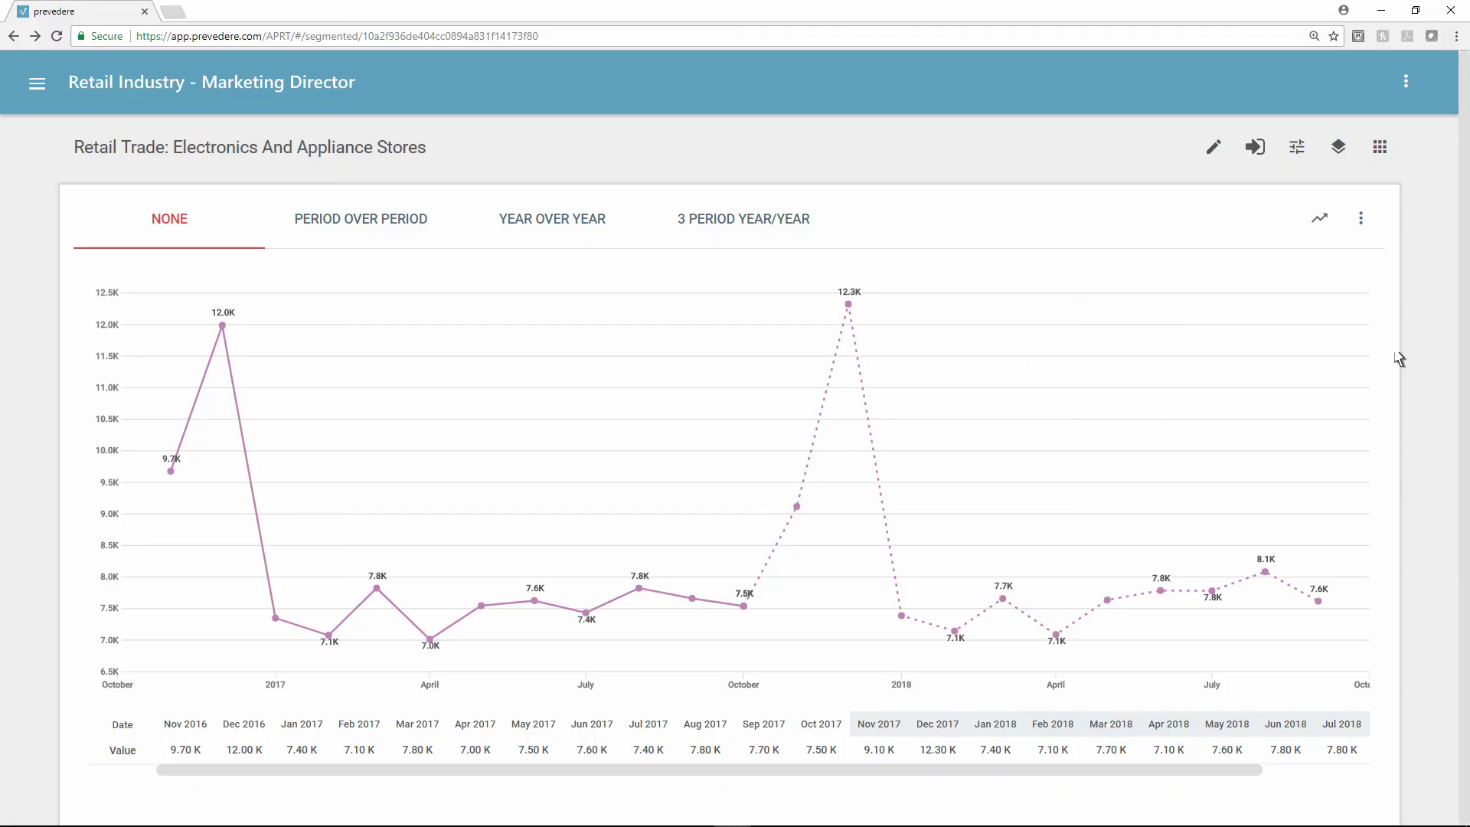
# - Open the Contribution report and scroll down to its Relative Impact pie chart
pyautogui.click(1376, 156)
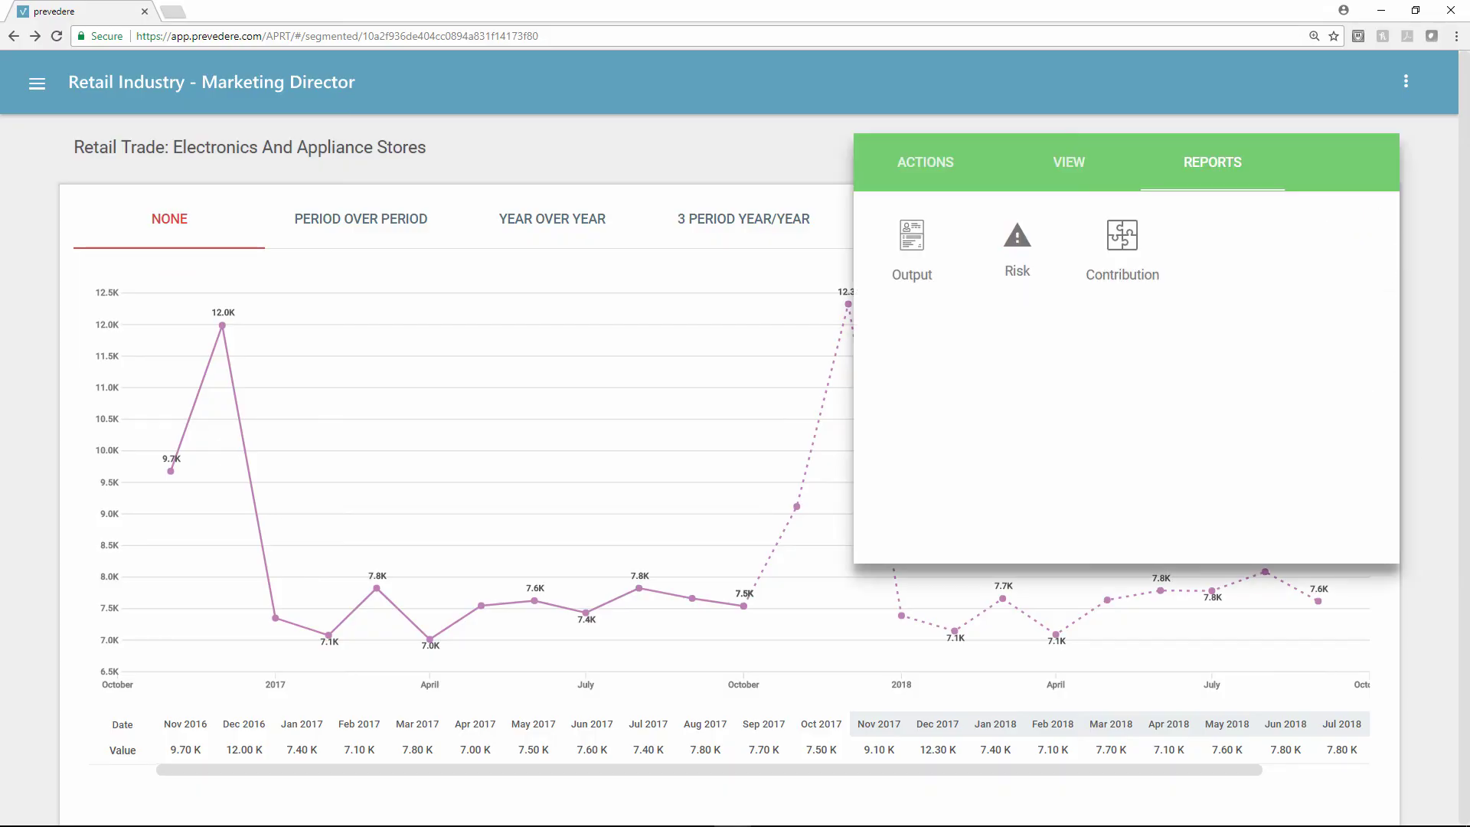
pyautogui.click(1124, 282)
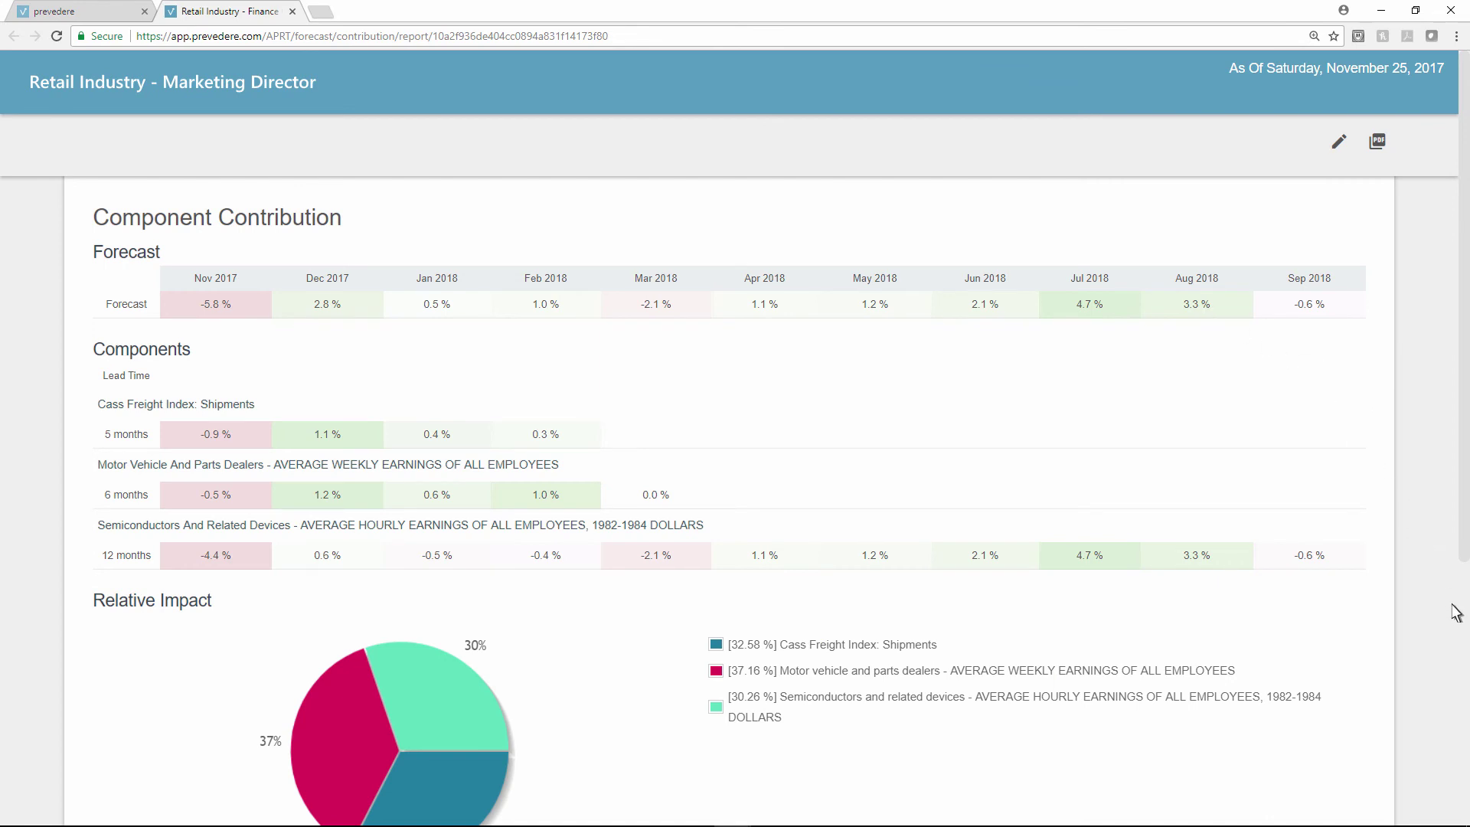
pyautogui.scroll(-1, 1460, 628)
pyautogui.scroll(-2, 1459, 627)
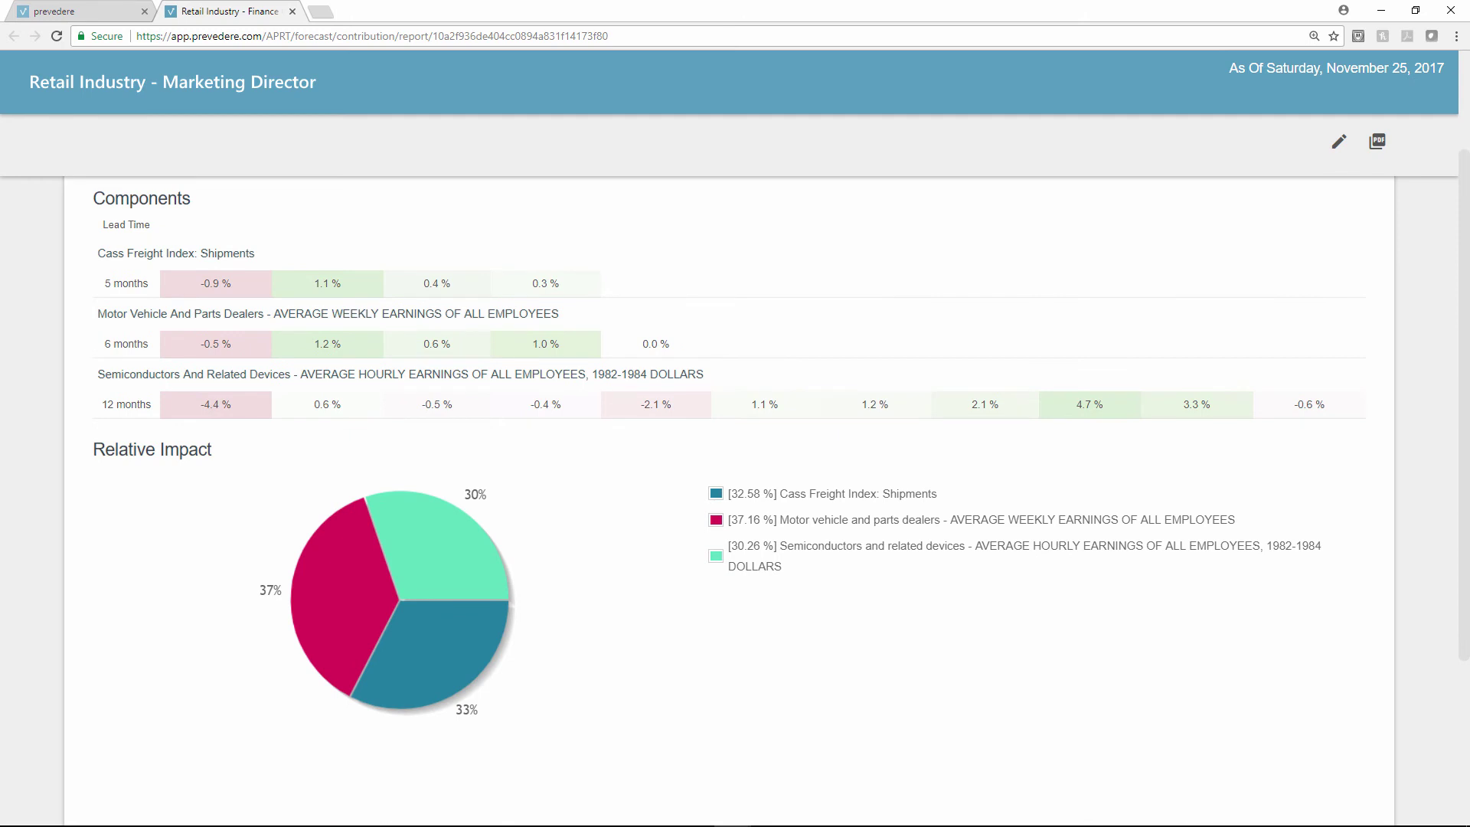